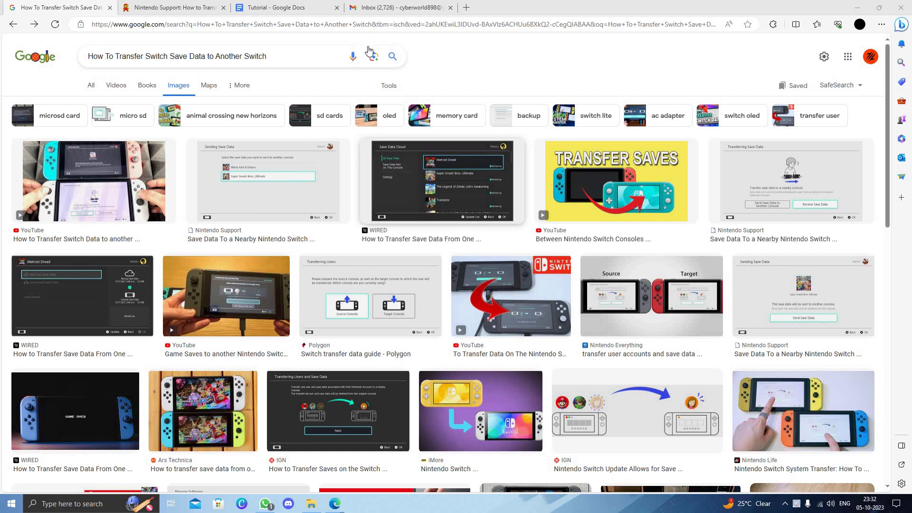
Close the Gmail Inbox tab to reveal the Switch save data transfer image results.
click(451, 8)
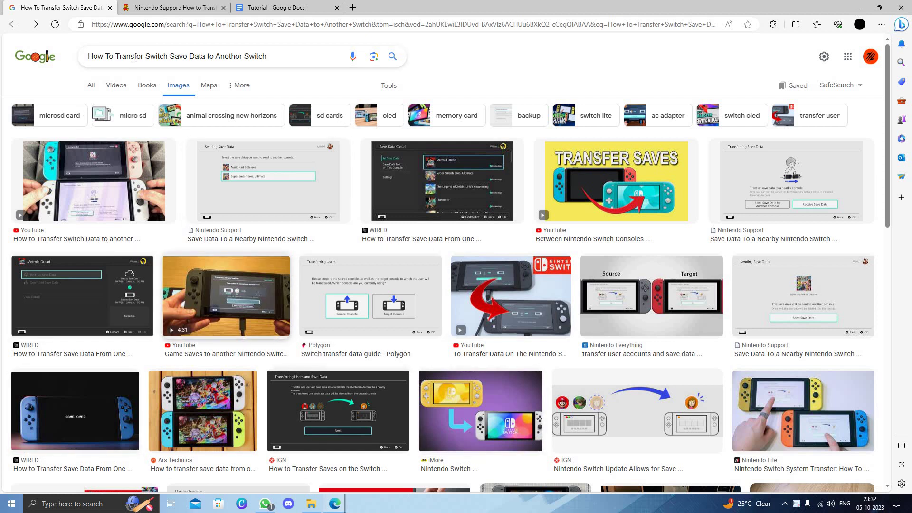
Switch to the Nintendo Support article on transferring save data to a nearby Switch.
click(168, 6)
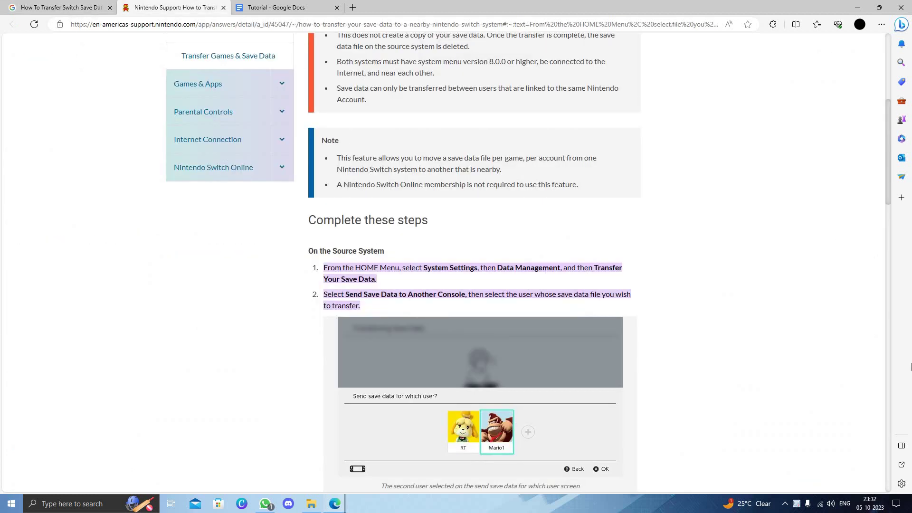
scroll(688, 422, down, 2)
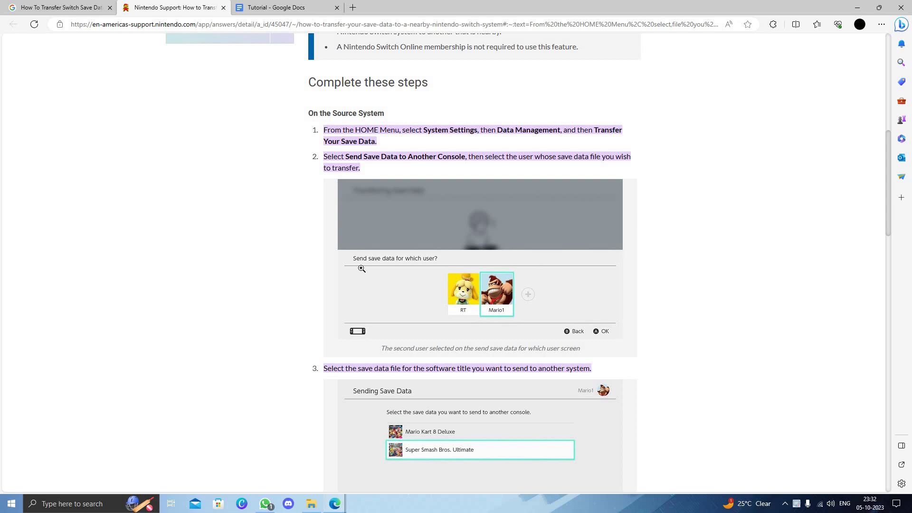
scroll(428, 241, down, 1)
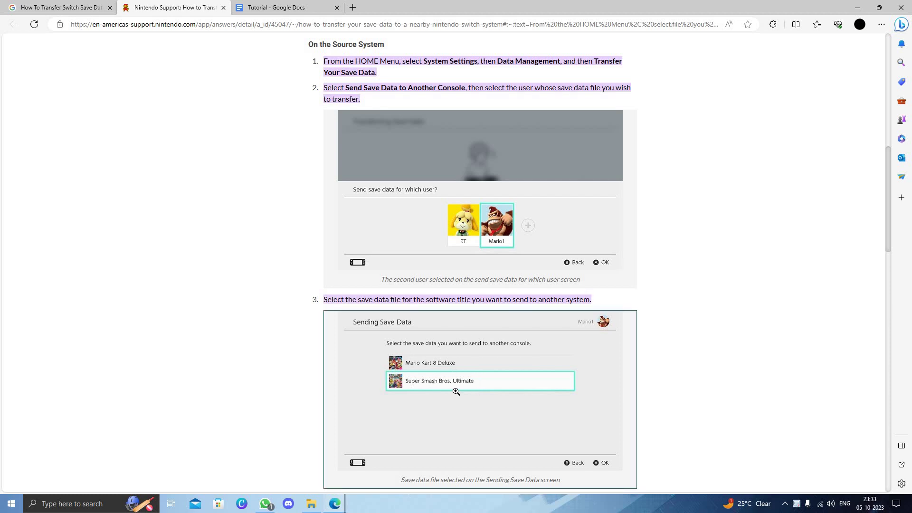
scroll(456, 391, down, 4)
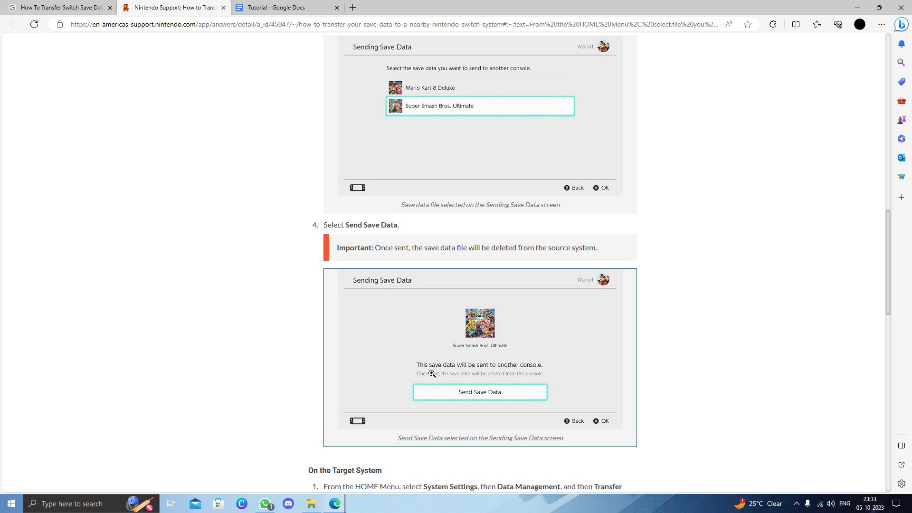
scroll(505, 324, down, 1)
scroll(450, 328, down, 2)
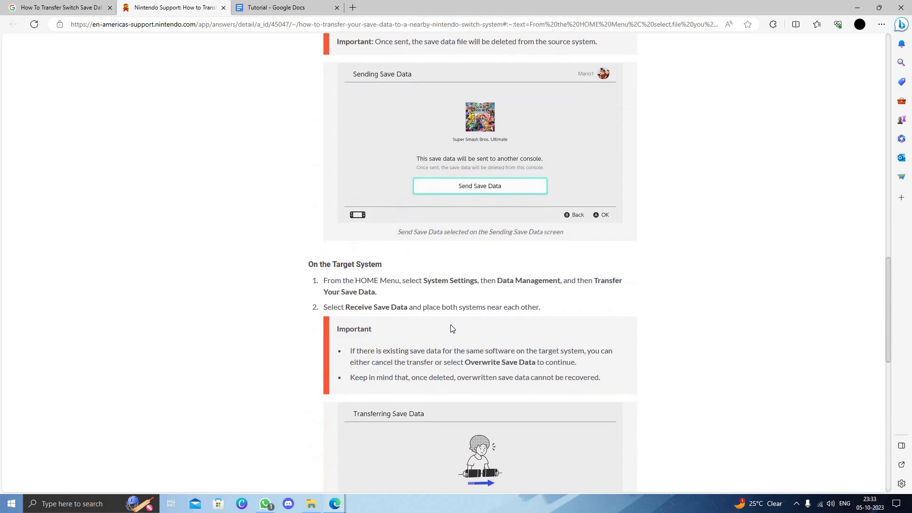
scroll(450, 329, down, 1)
scroll(443, 237, down, 1)
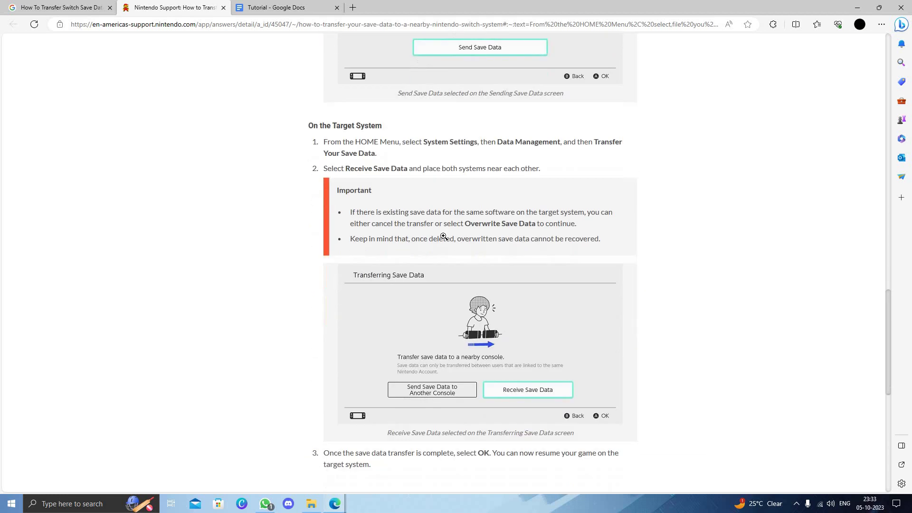
scroll(442, 236, down, 2)
scroll(525, 259, up, 1)
scroll(412, 206, up, 1)
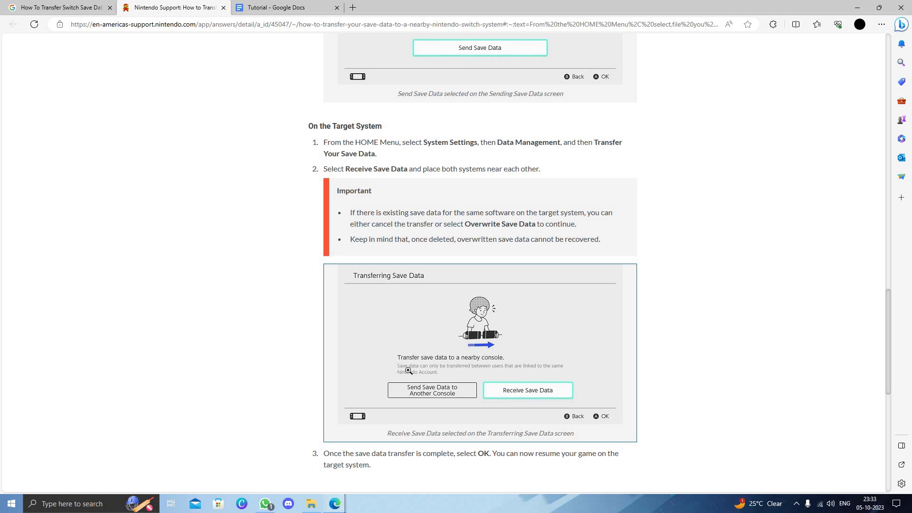
click(223, 7)
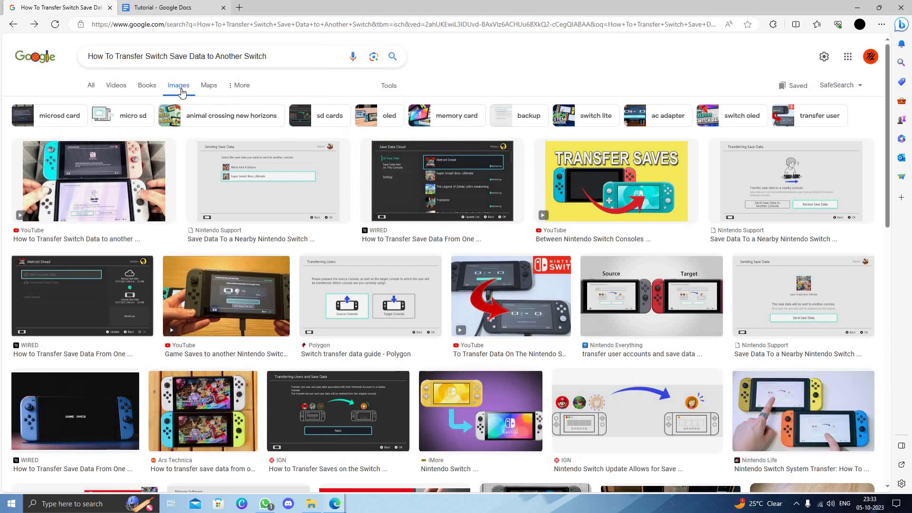